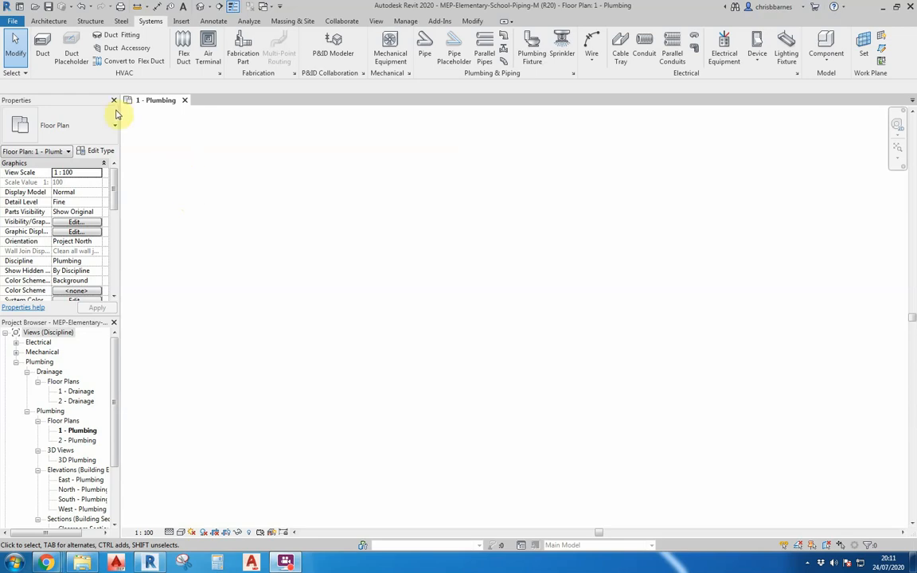
# Step: Draw a horizontal 300 x 300 rectangular duct 2500 mm long at a middle elevation of 2750 mm
pyautogui.click(43, 47)
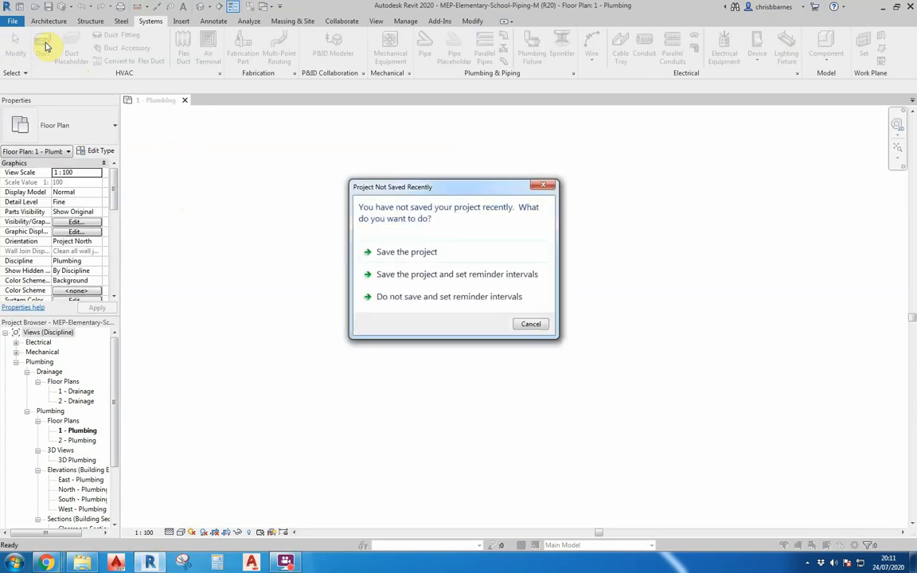
pyautogui.click(529, 324)
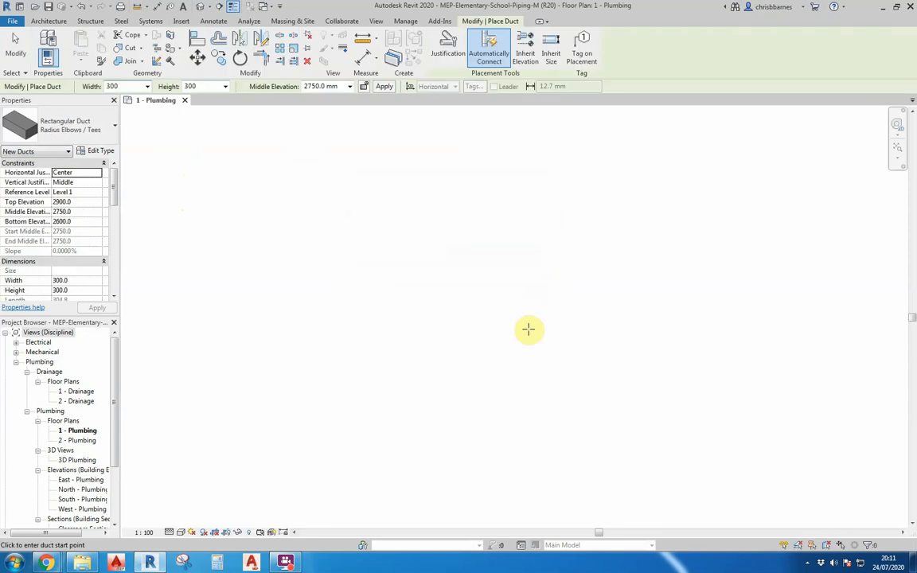
pyautogui.click(282, 237)
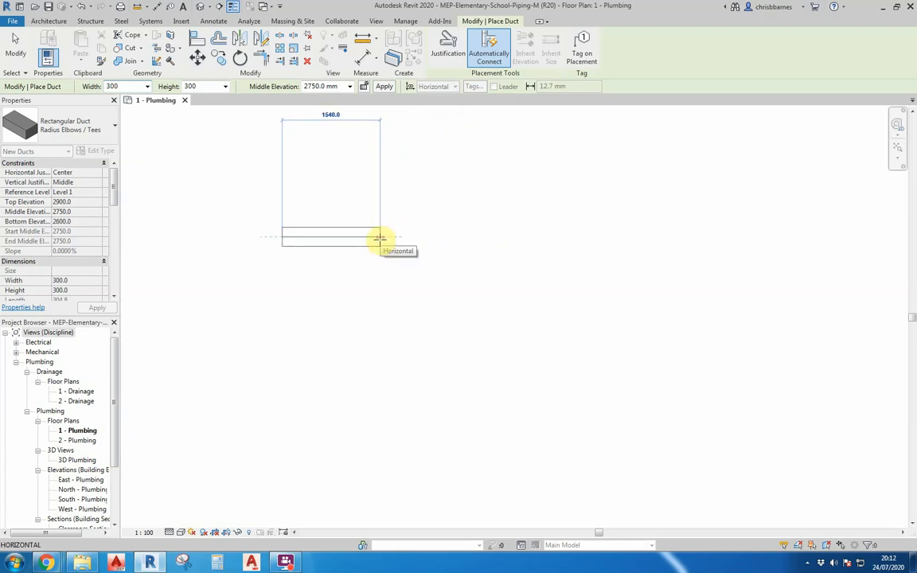
pyautogui.write('2500')
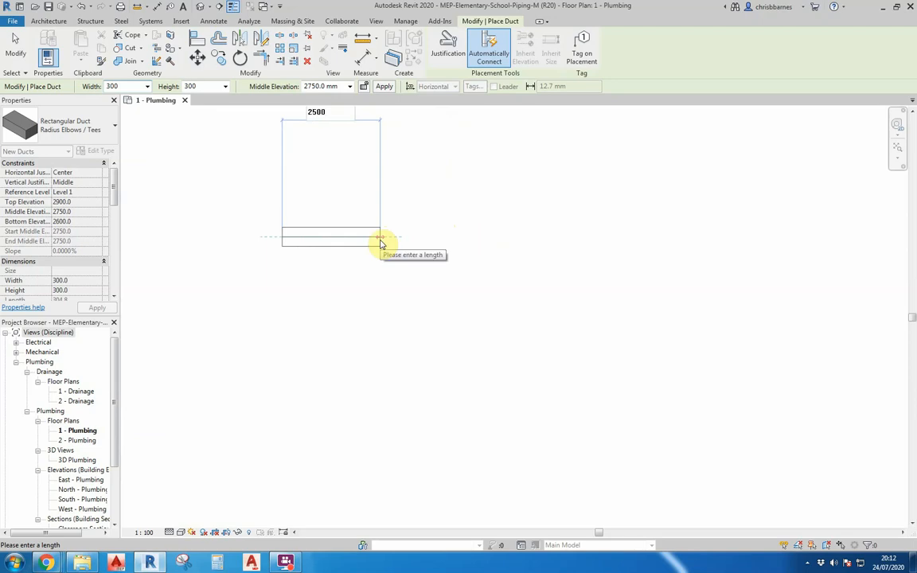
pyautogui.press('Return')
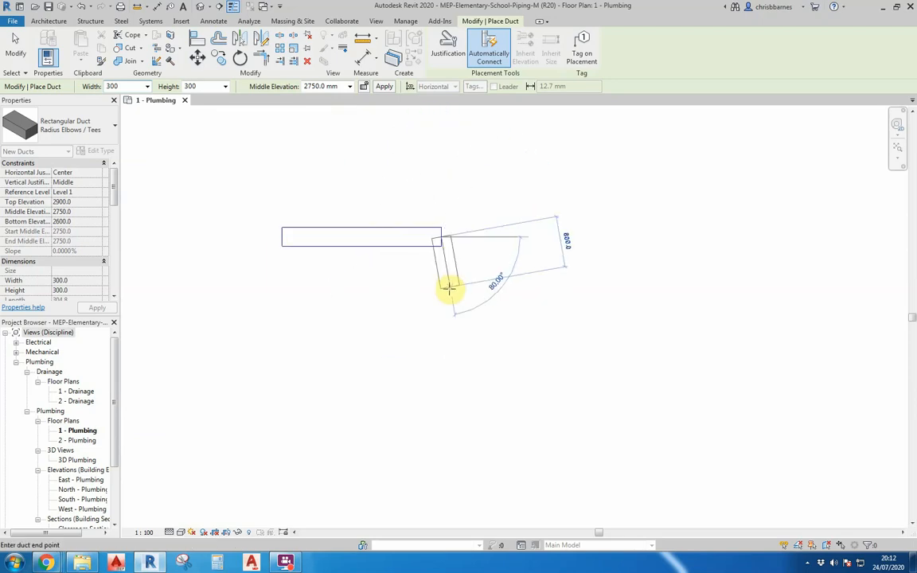
pyautogui.press('Escape')
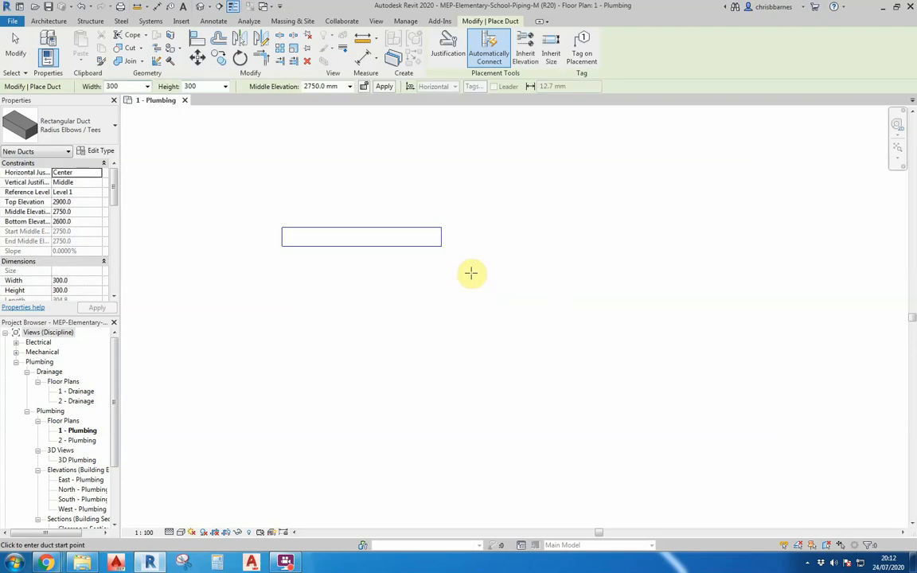
pyautogui.press('Escape')
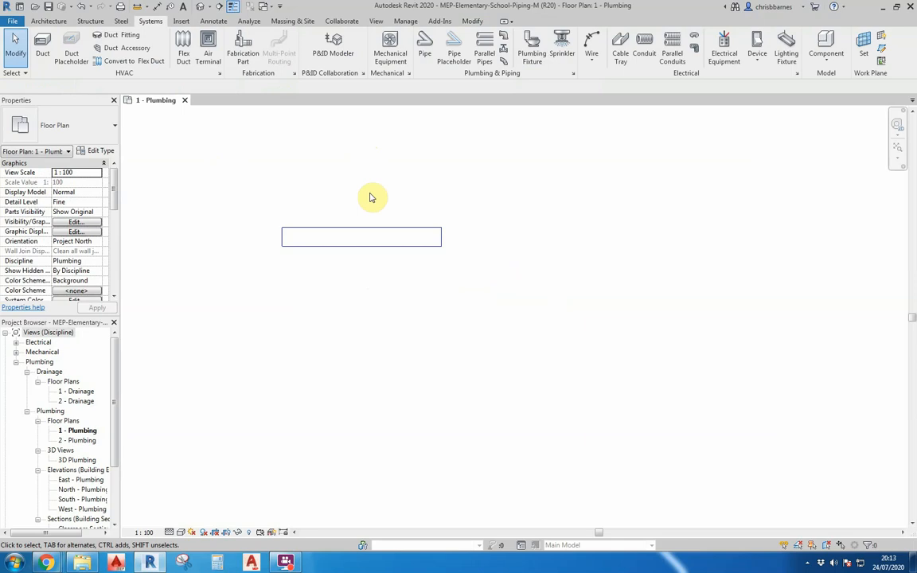
pyautogui.click(367, 233)
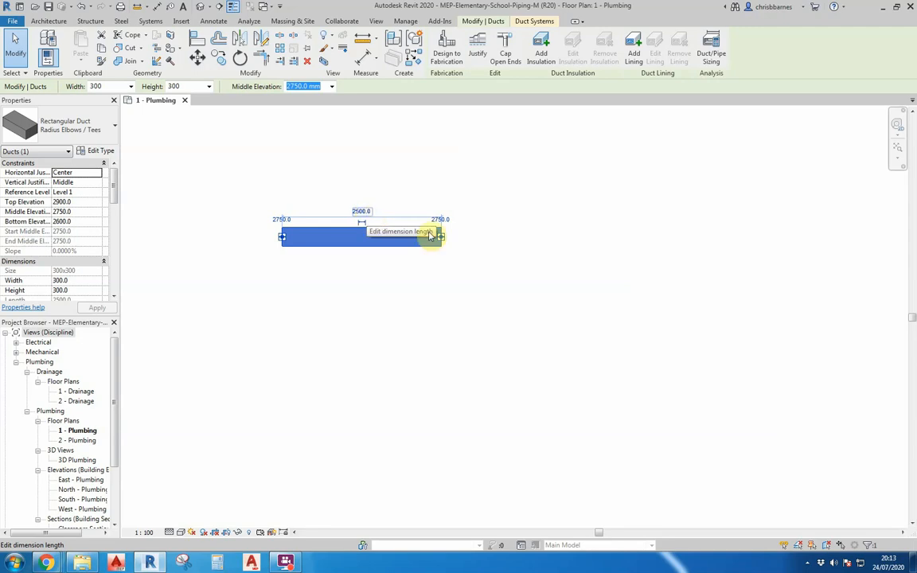
pyautogui.press('Escape')
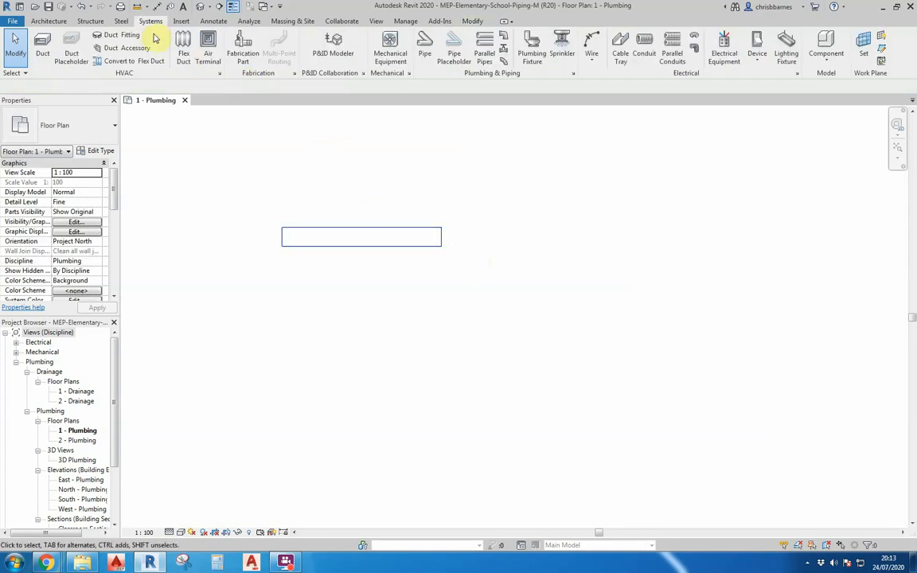
# Step: Draw an L-shaped duct run beside the first duct, going vertically upward and turning right at the height of the first duct
pyautogui.click(42, 47)
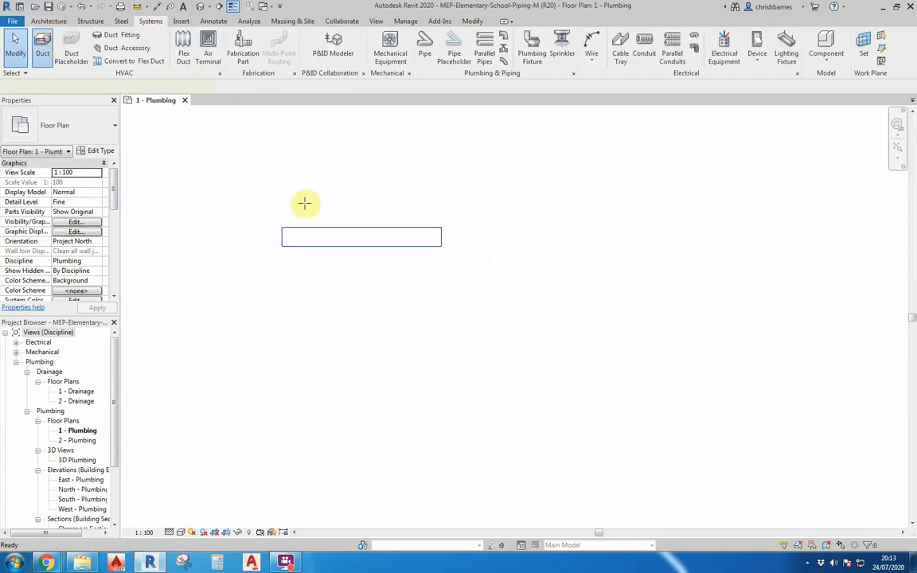
pyautogui.click(505, 408)
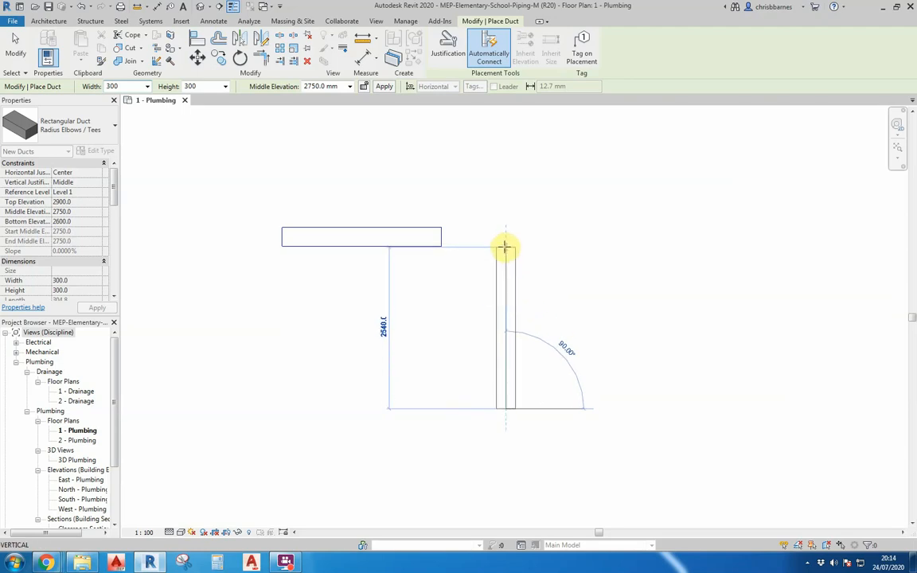
pyautogui.click(506, 237)
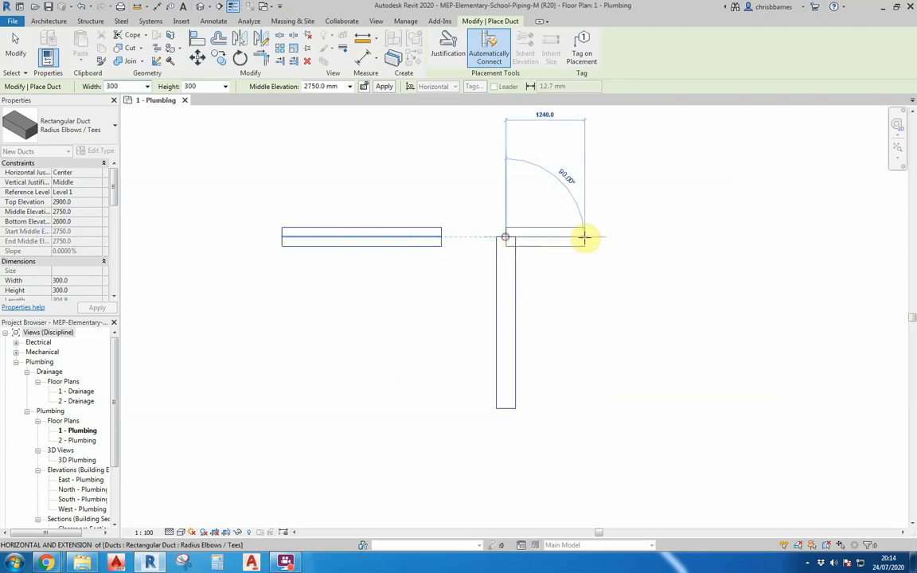
pyautogui.click(646, 237)
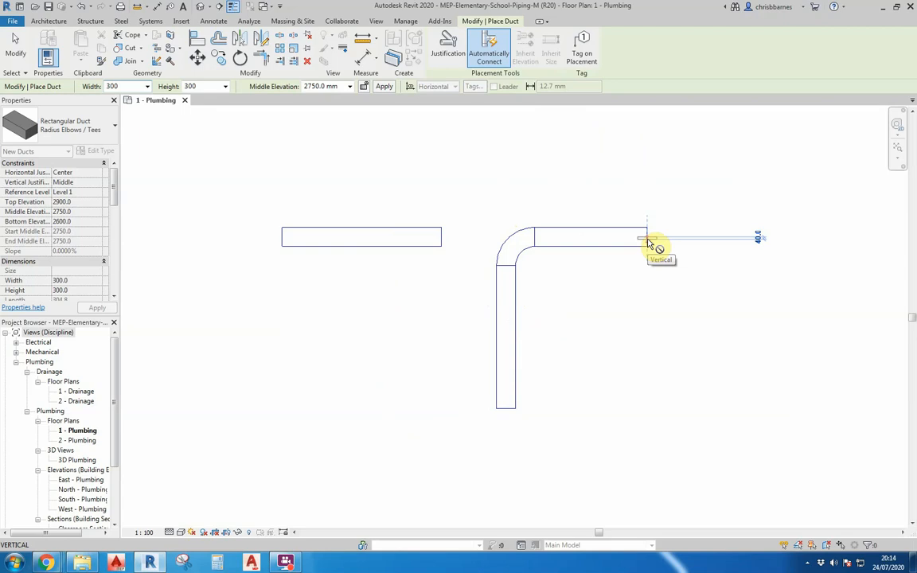
pyautogui.press('Escape')
pyautogui.press('Escape')
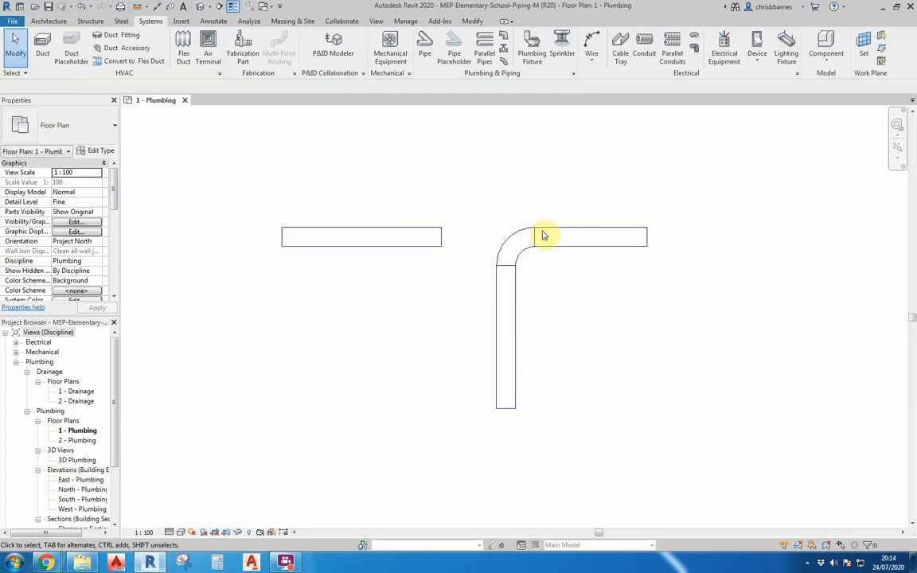
# Step: Make the temporary length dimension of the first horizontal duct permanent
pyautogui.click(427, 230)
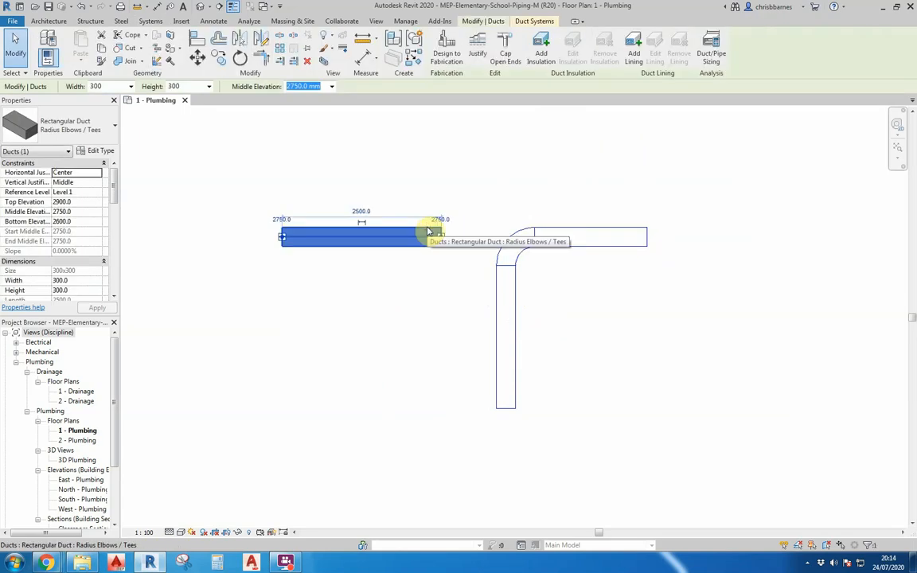
pyautogui.click(363, 225)
pyautogui.click(383, 272)
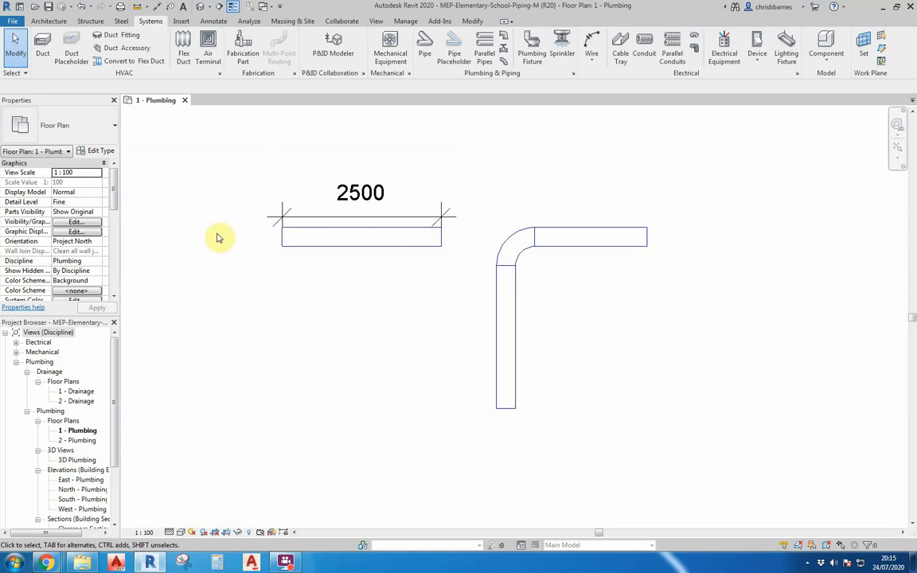
# Step: Extend the first duct to the left from its left end and turn it downward with a short vertical leg
pyautogui.click(42, 41)
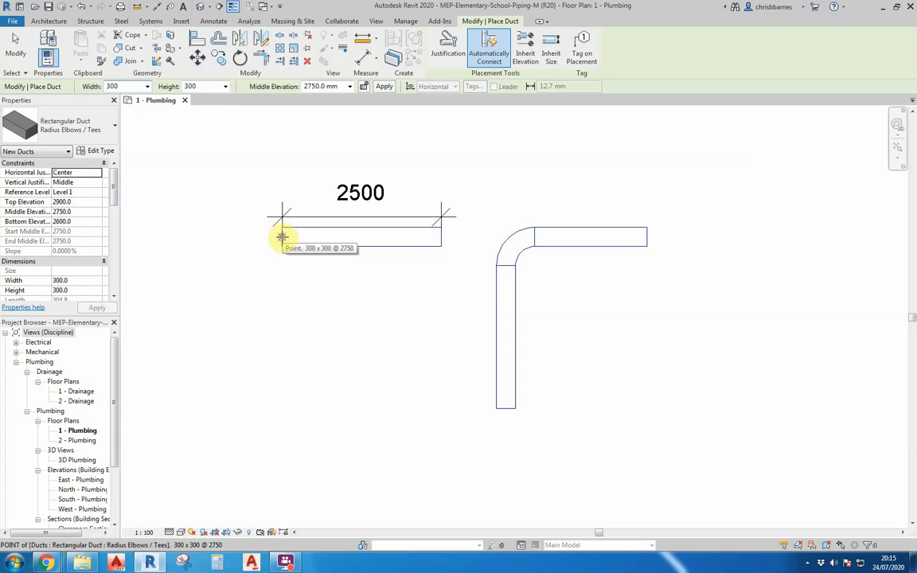
pyautogui.click(282, 236)
pyautogui.click(224, 236)
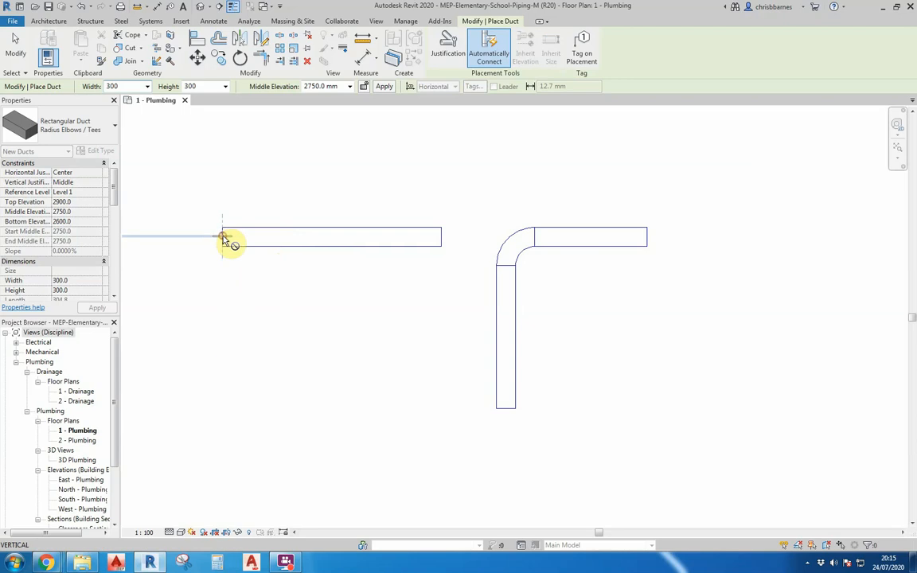
pyautogui.click(223, 335)
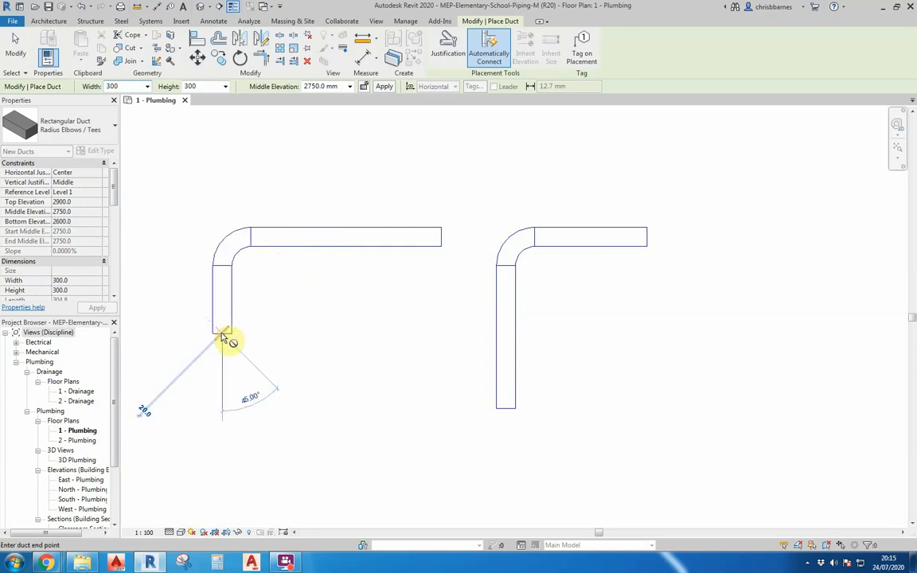
pyautogui.press('Escape')
pyautogui.press('Escape')
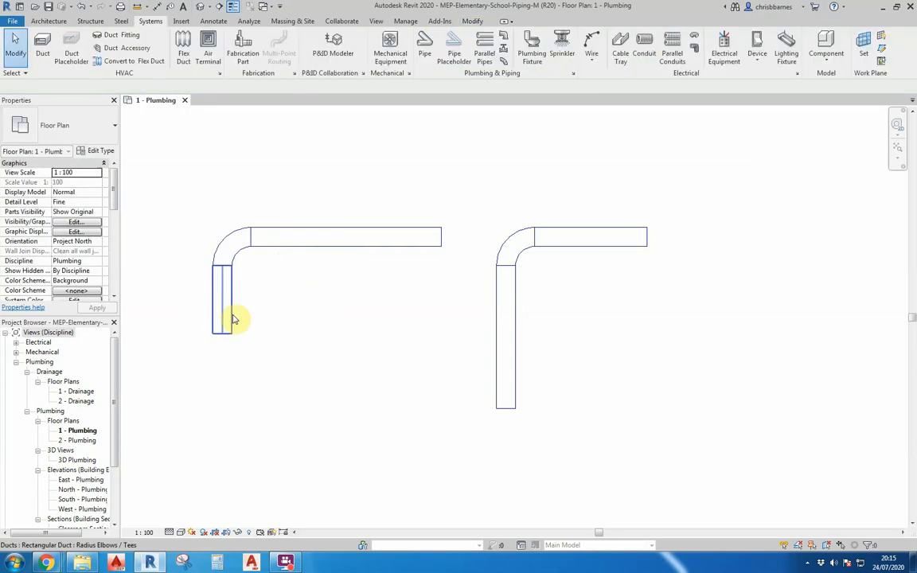
# Step: Inspect the horizontal duct, vertical leg and elbow of the left run, checking their lengths, end connectors and sizes
pyautogui.click(258, 249)
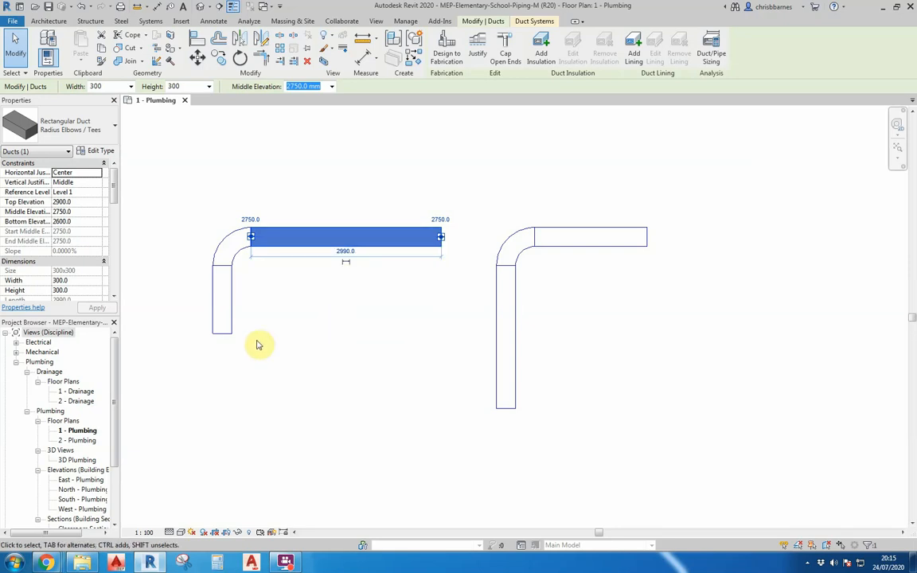
pyautogui.click(227, 336)
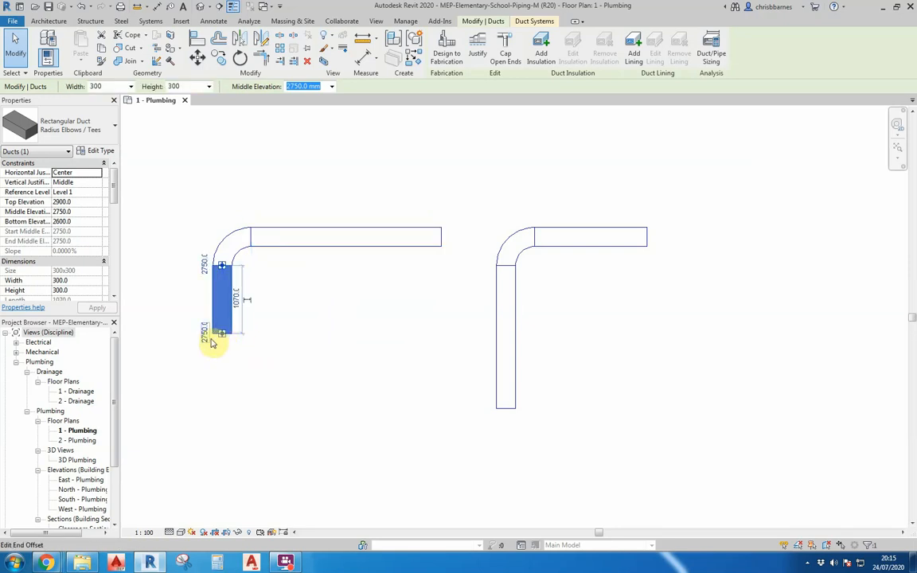
pyautogui.click(239, 351)
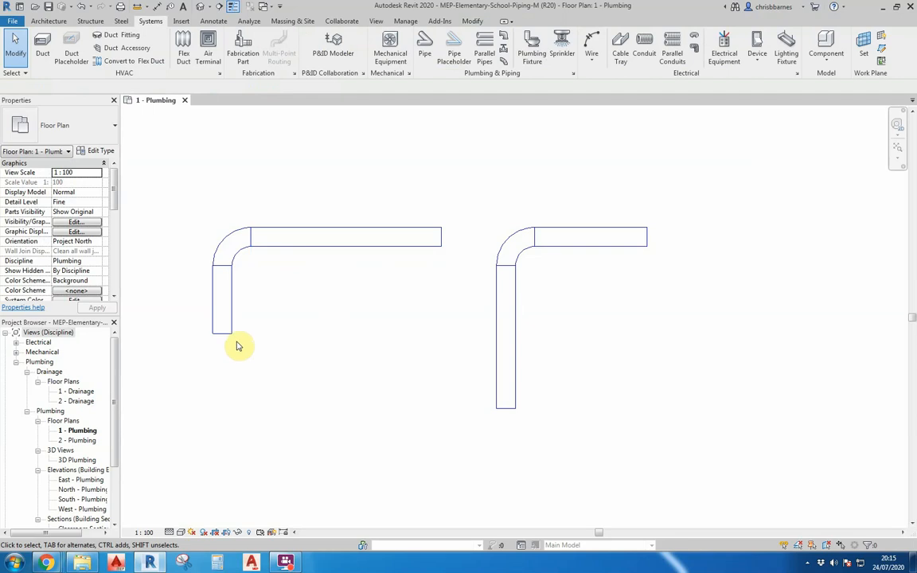
pyautogui.click(226, 338)
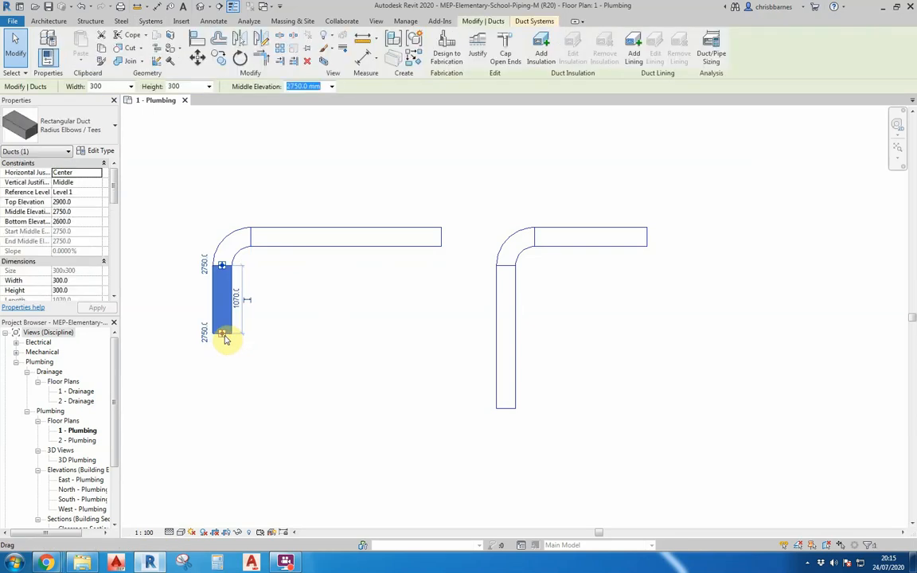
pyautogui.scroll(5, 225, 339)
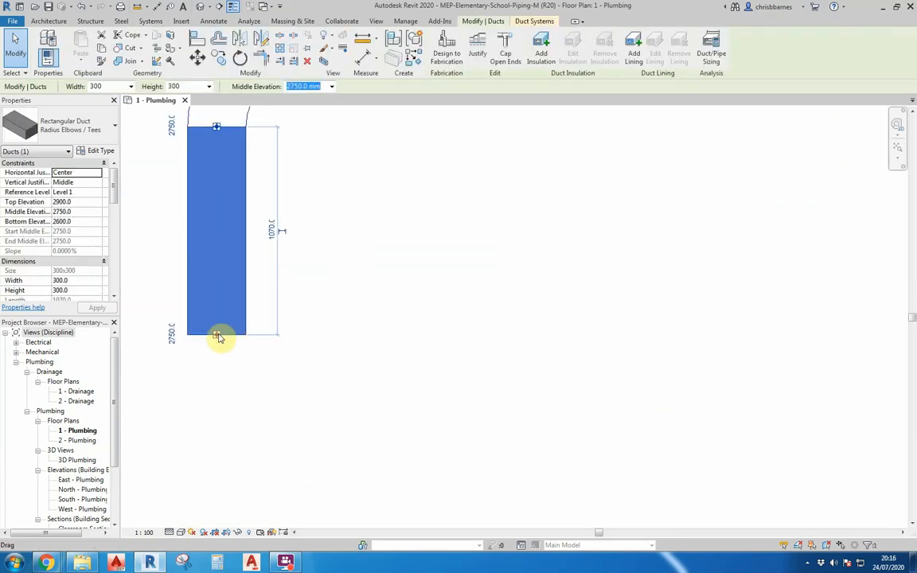
pyautogui.scroll(-3, 216, 338)
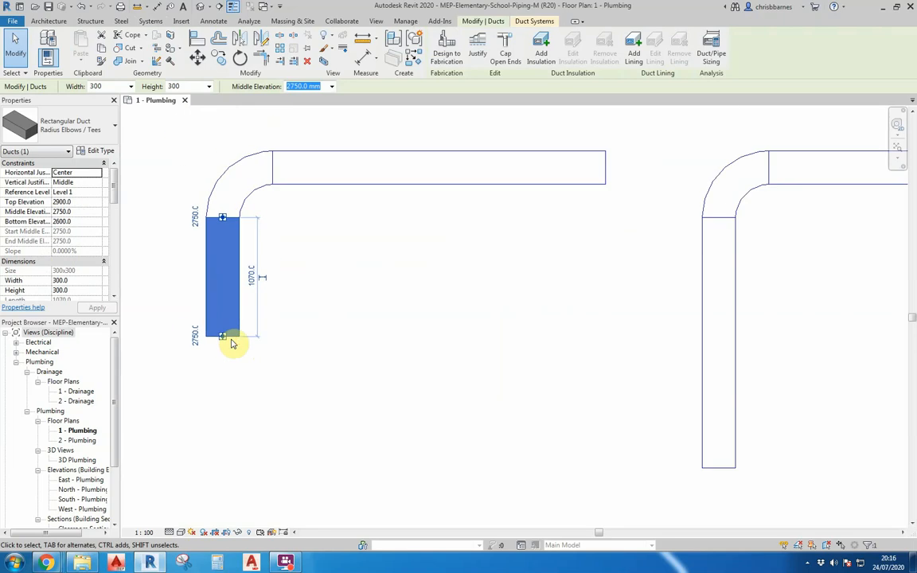
pyautogui.click(249, 197)
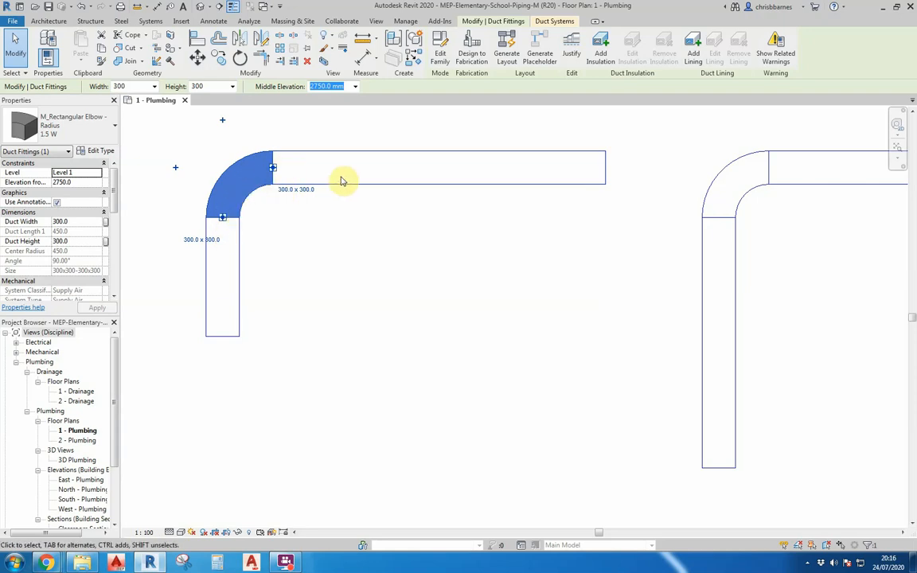
pyautogui.click(298, 267)
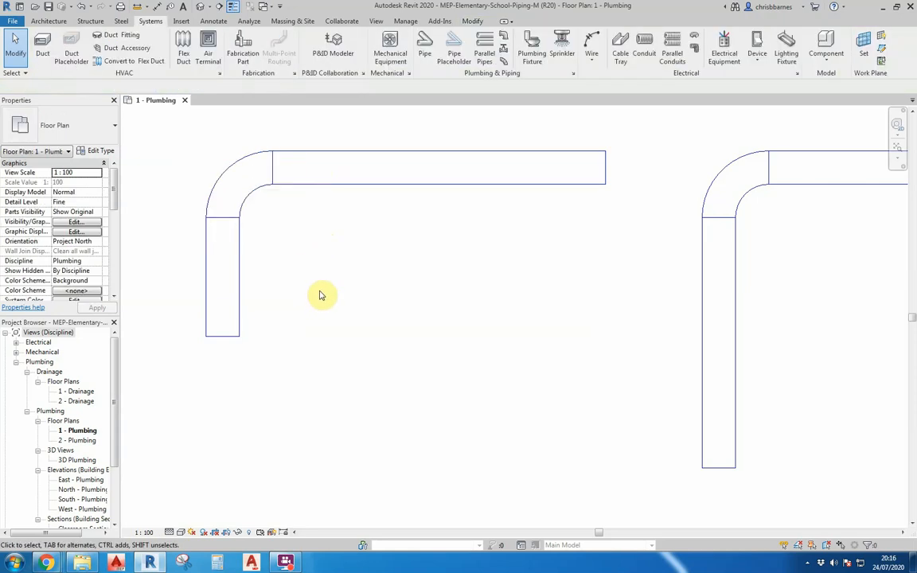
# Step: Draw a third duct run below the left one, with a long horizontal section turning upward into a short leg at its right end
pyautogui.scroll(-2, 299, 347)
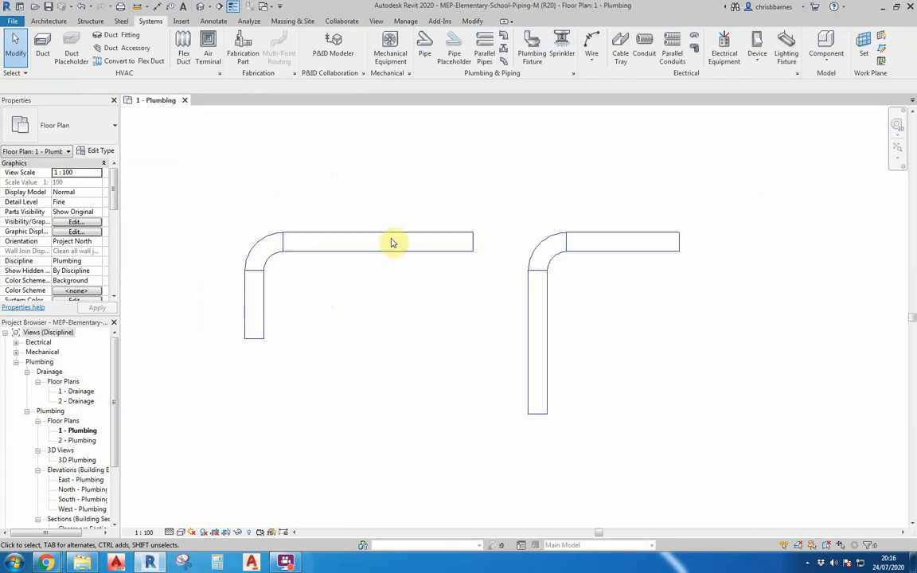
pyautogui.click(42, 46)
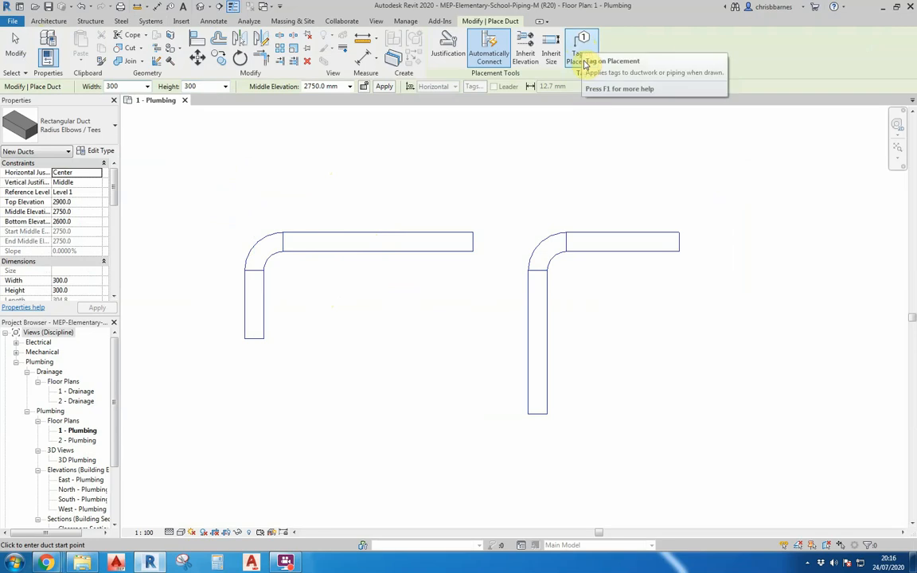
pyautogui.click(247, 406)
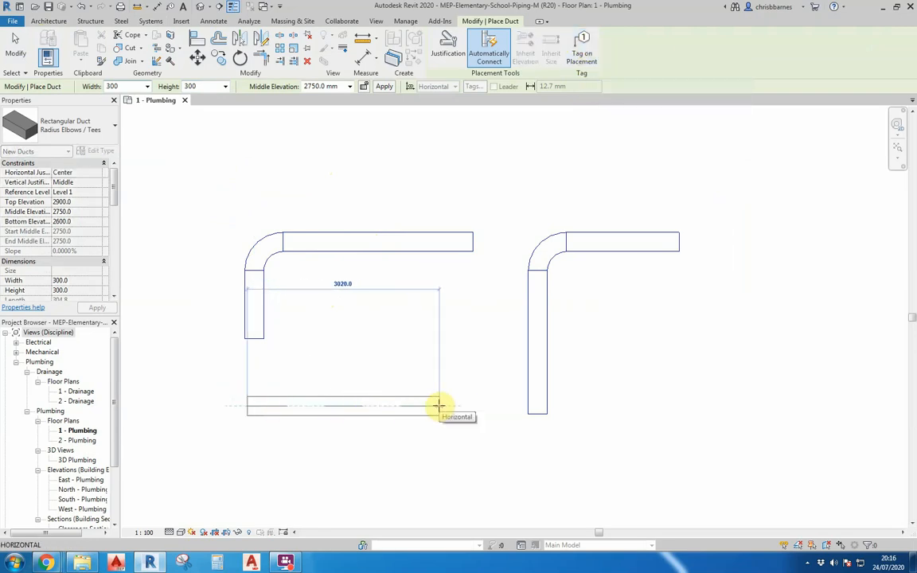
pyautogui.click(465, 406)
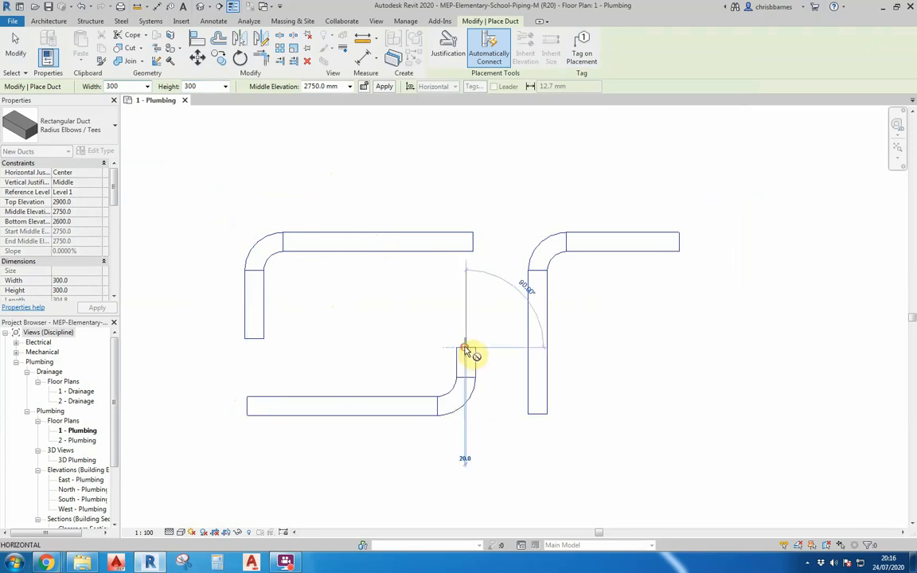
pyautogui.click(466, 348)
pyautogui.press('Escape')
pyautogui.press('Escape')
pyautogui.click(422, 400)
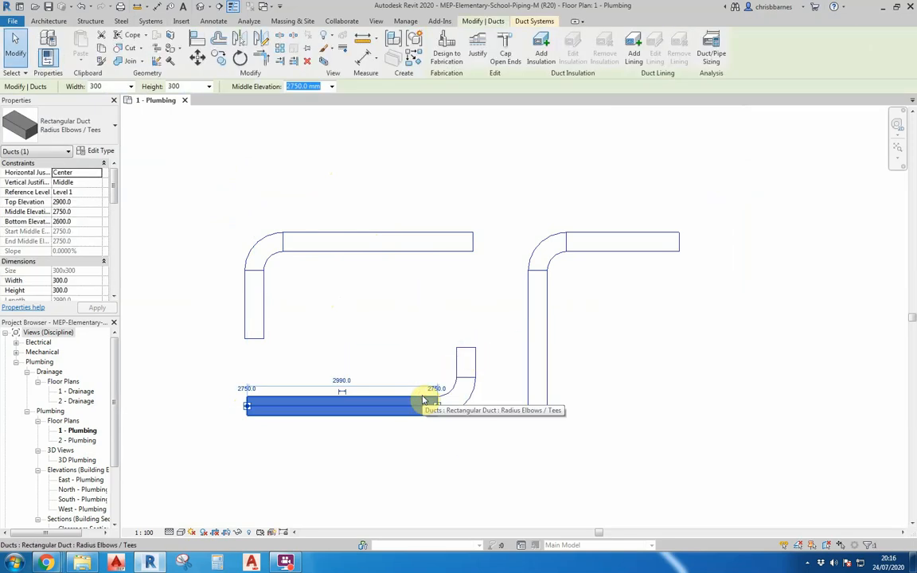
pyautogui.click(448, 295)
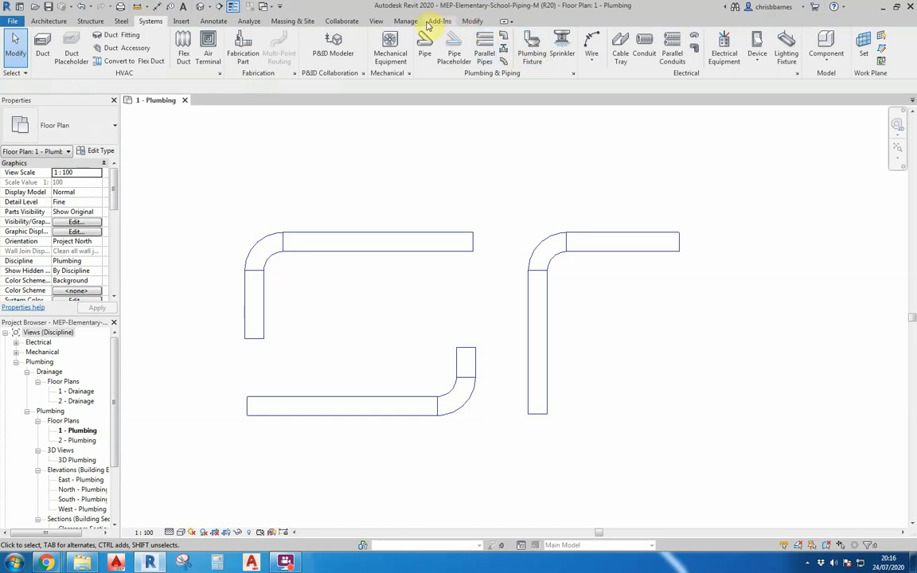
# Step: Draw a short horizontal 300x300 duct with a size tag above the left run, at 2750 mm middle elevation
pyautogui.click(44, 46)
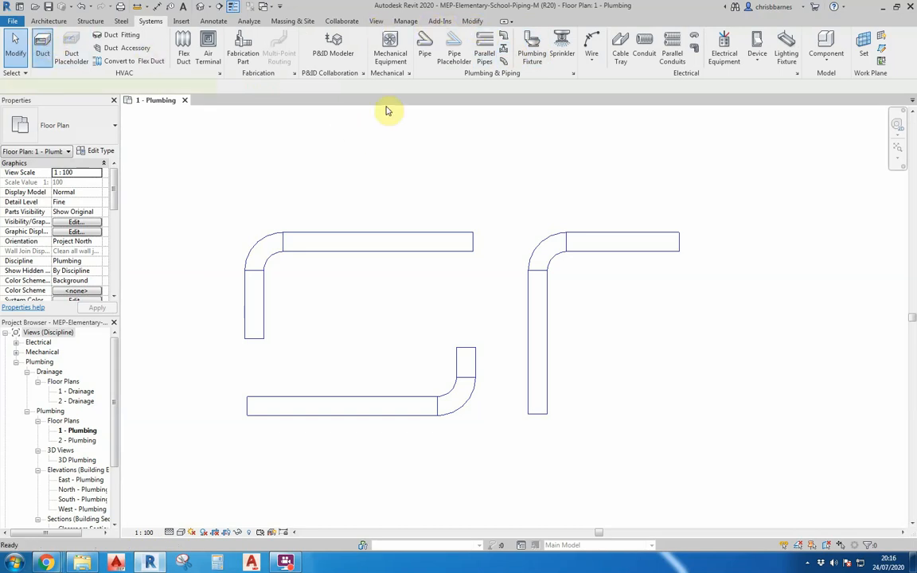
pyautogui.click(327, 168)
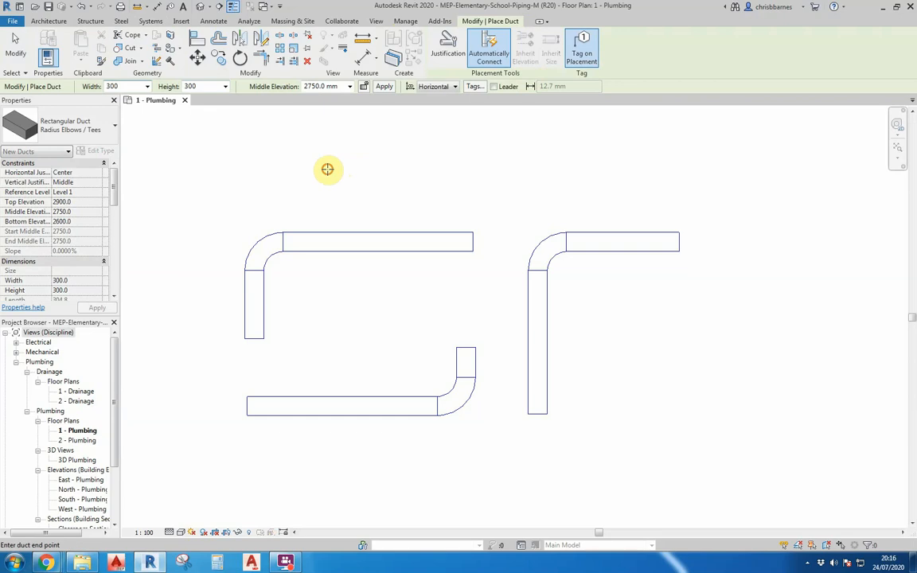
pyautogui.click(472, 171)
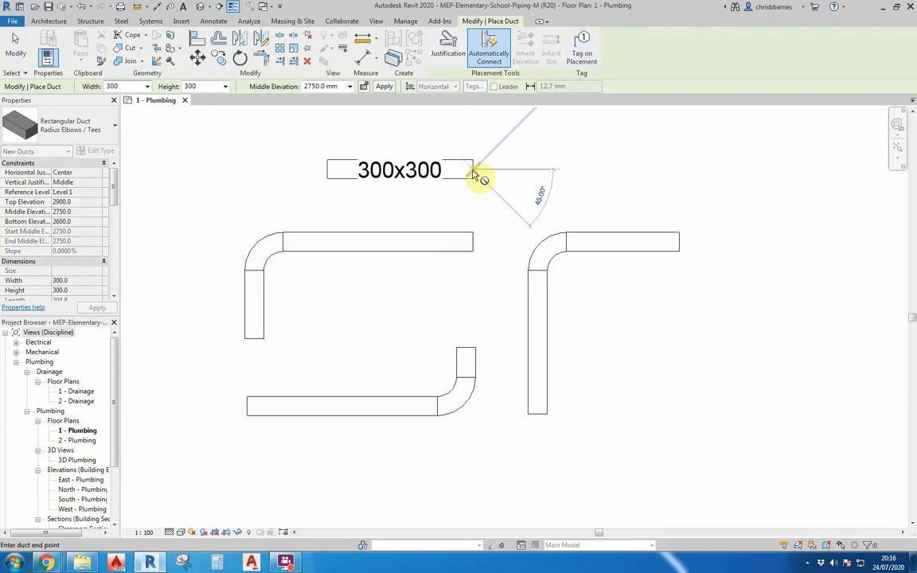
pyautogui.press('Escape')
pyautogui.press('Escape')
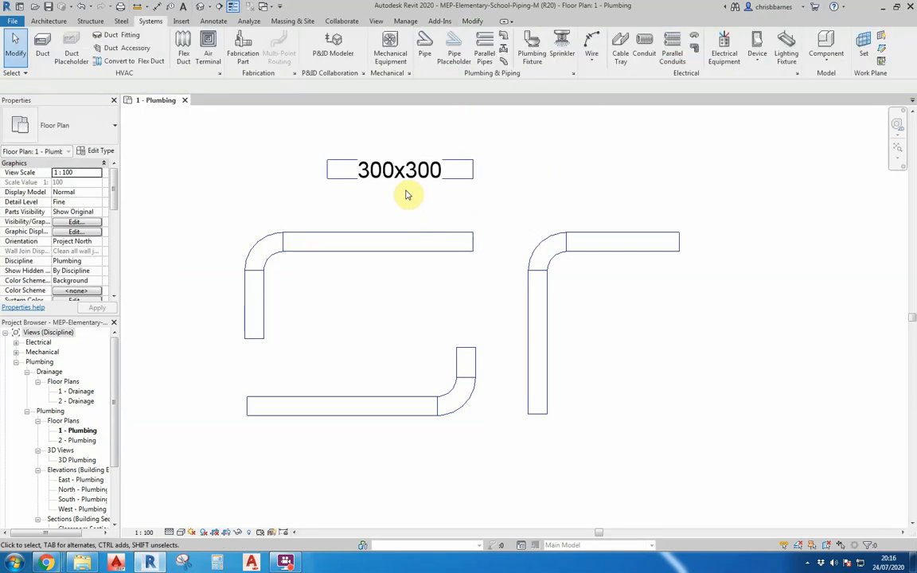
# Step: Draw a horizontal duct about 3740 mm long below the other runs, 300 wide and 350 high, at 2300 mm middle elevation
pyautogui.click(38, 37)
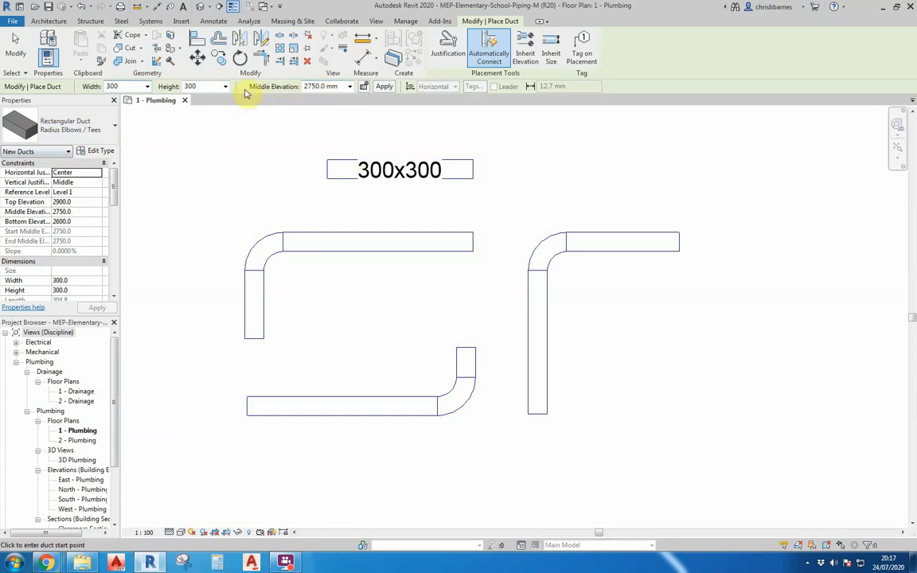
pyautogui.doubleClick(319, 86)
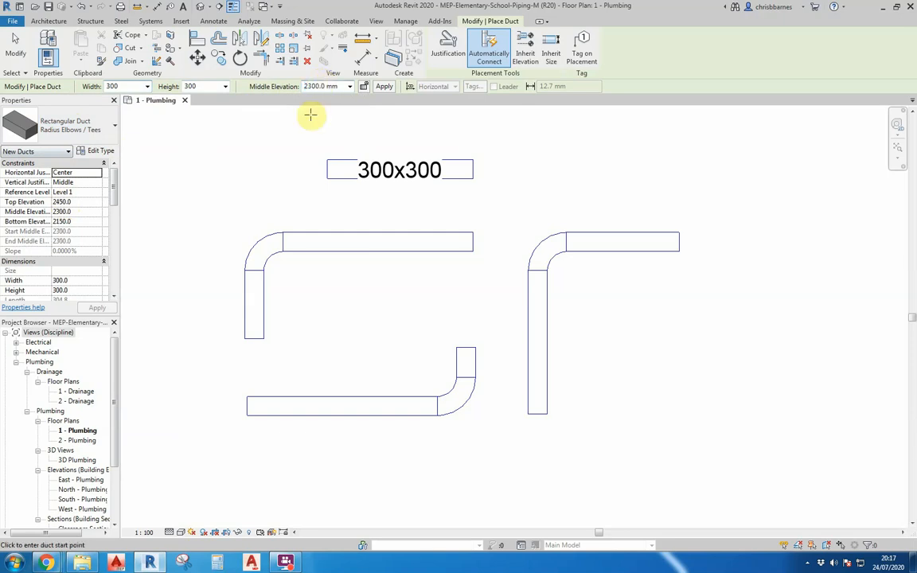
pyautogui.click(225, 87)
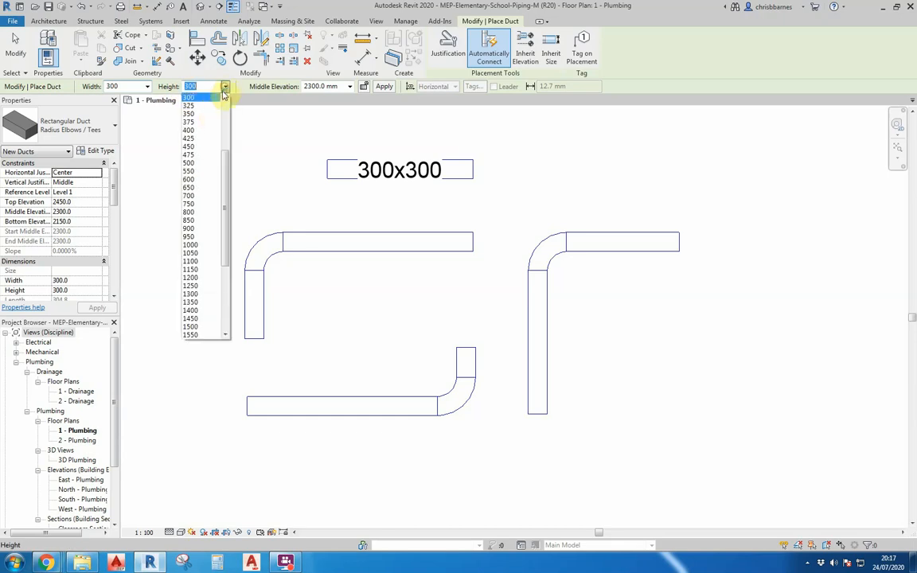
pyautogui.click(201, 116)
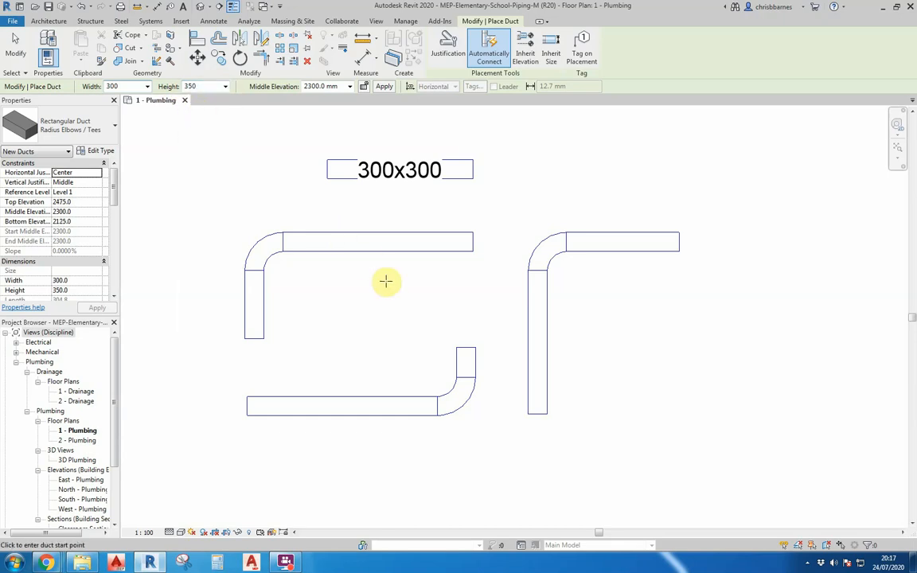
pyautogui.click(323, 467)
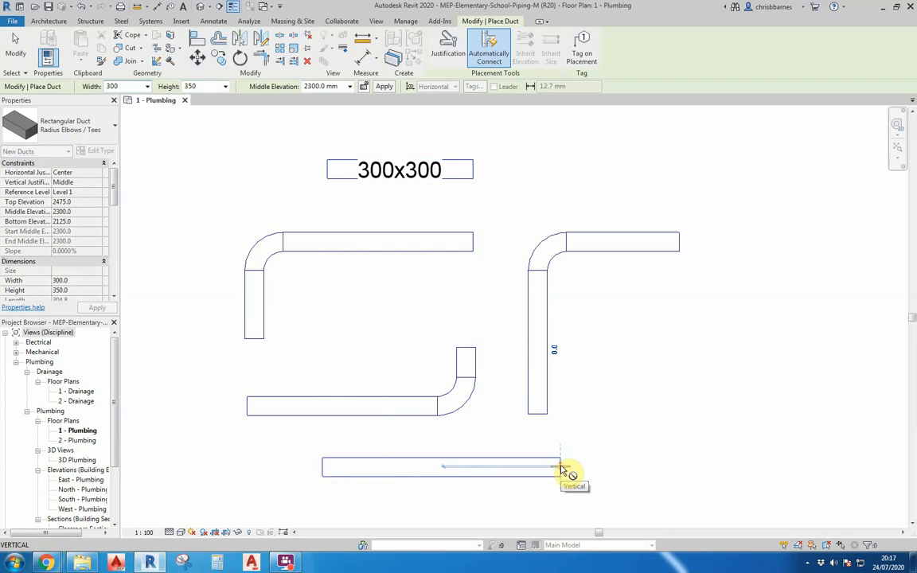
pyautogui.click(561, 468)
pyautogui.press('Escape')
pyautogui.press('Escape')
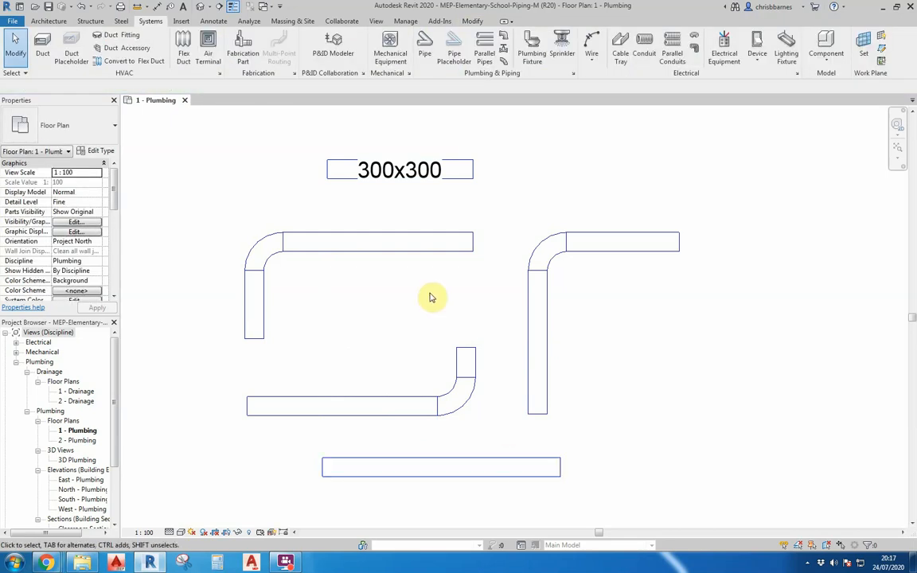
# Step: Create a horizontal building section just below the lowest duct, extending past both its ends and looking up towards the duct runs
pyautogui.click(377, 22)
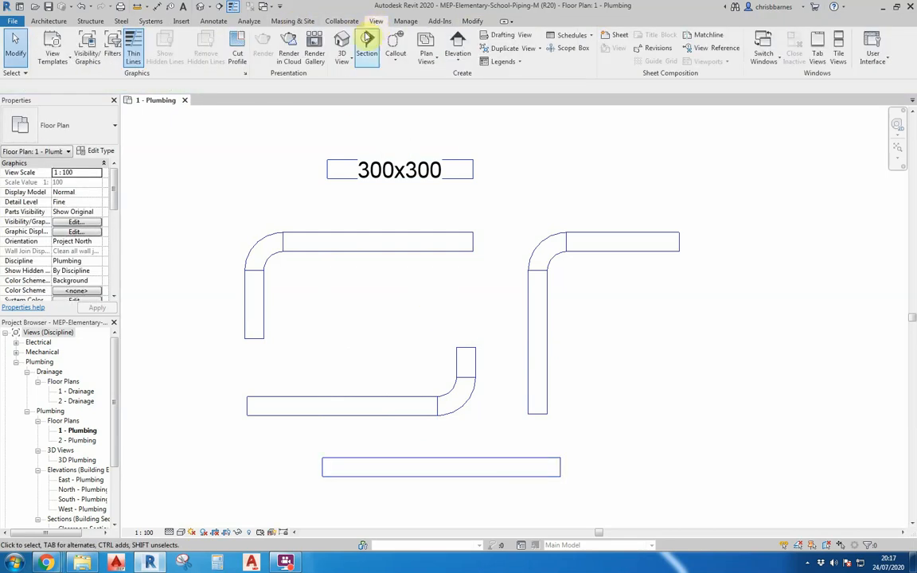
pyautogui.click(366, 43)
pyautogui.scroll(-2, 406, 167)
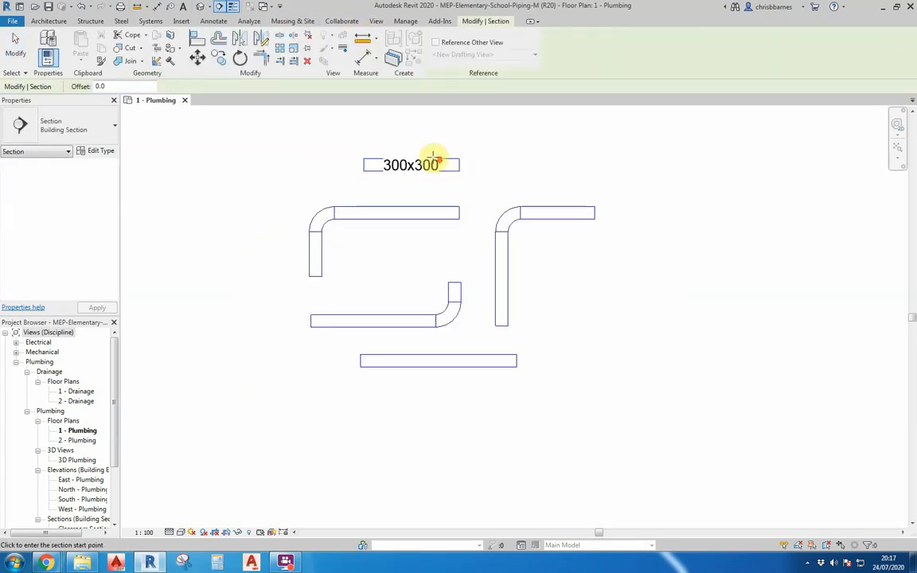
pyautogui.click(313, 371)
pyautogui.click(561, 374)
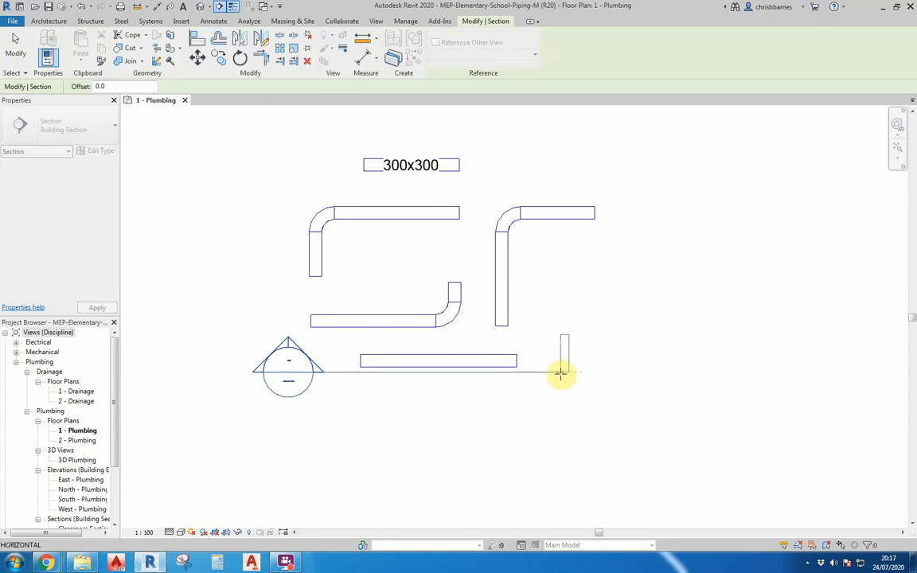
pyautogui.press('Escape')
pyautogui.press('Escape')
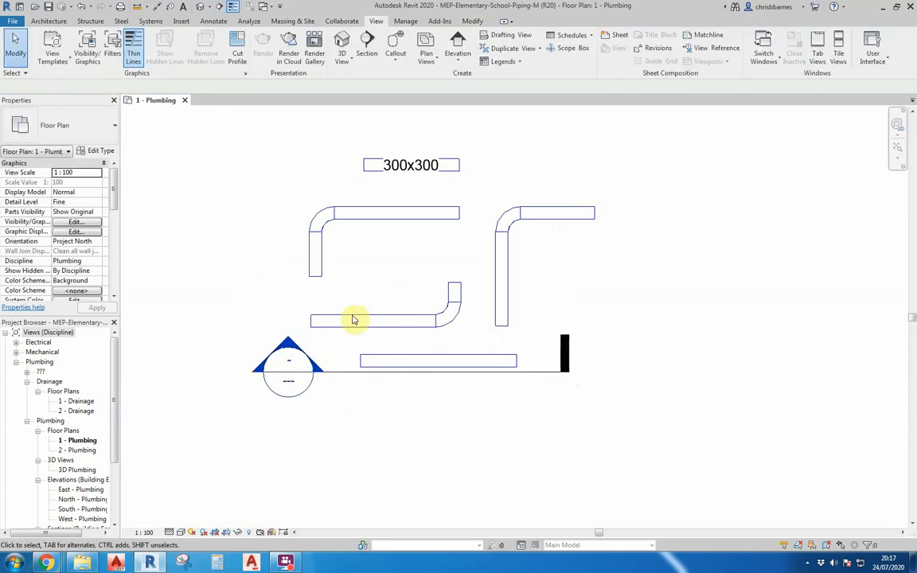
# Step: Open the new section view and set its detail level to Fine
pyautogui.doubleClick(288, 341)
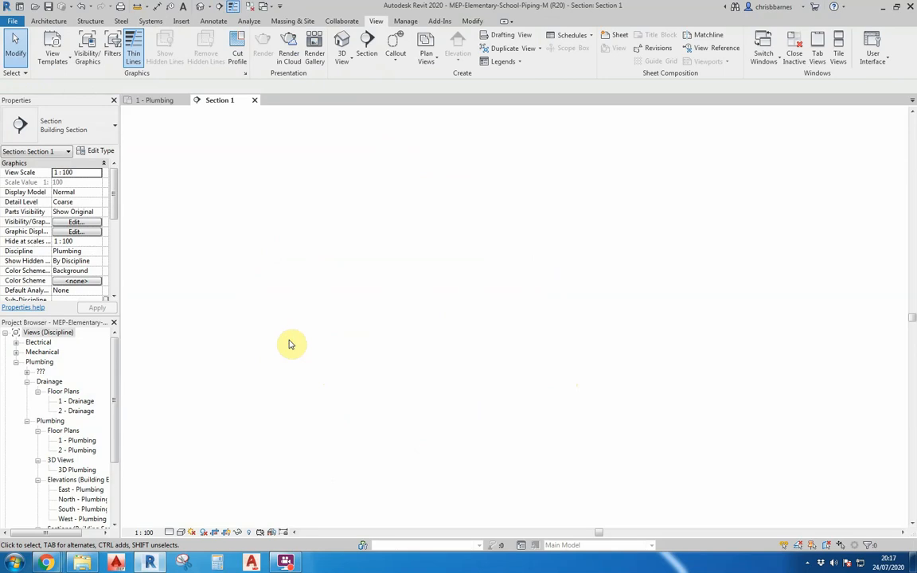
pyautogui.click(170, 531)
pyautogui.click(183, 521)
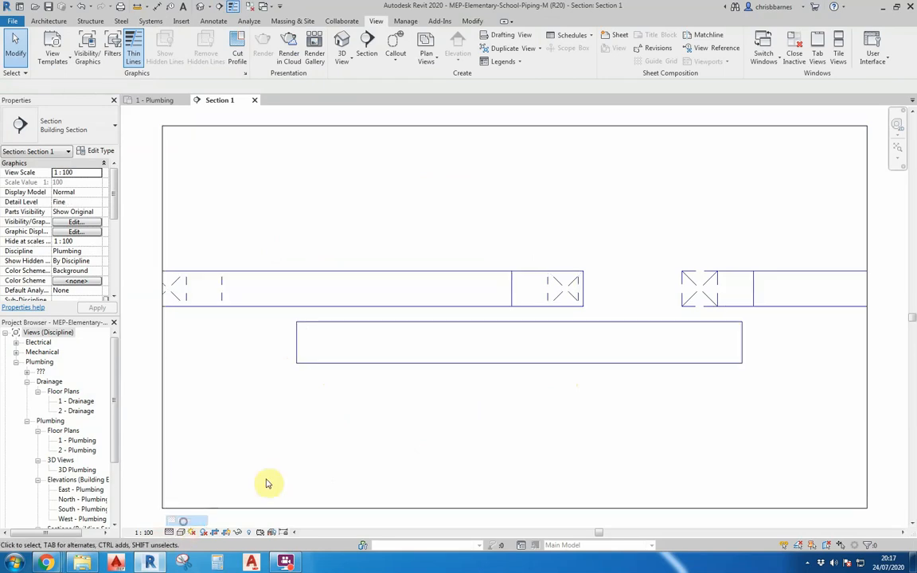
# Step: Compare the middle elevations of the upper duct runs and the lowest duct in the section and the 1 - Plumbing floor plan
pyautogui.click(422, 369)
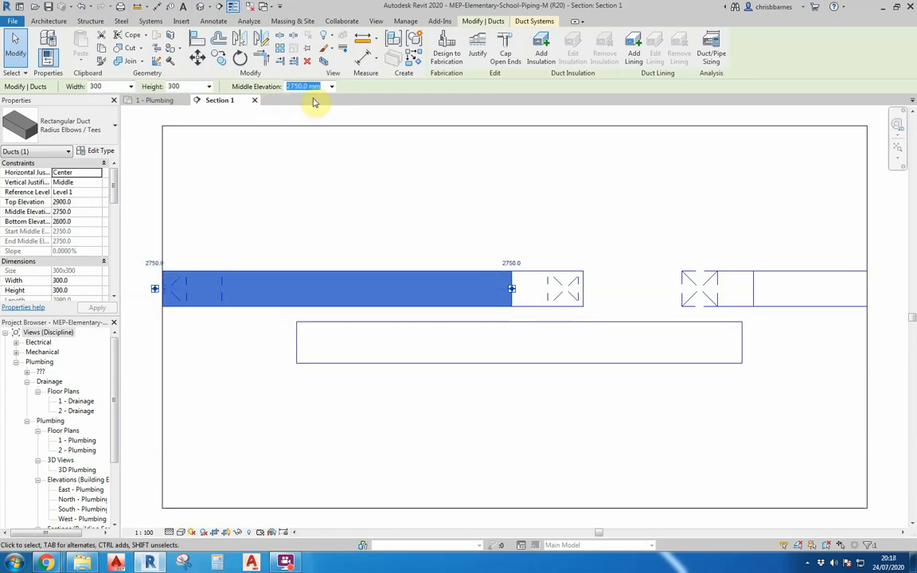
pyautogui.click(158, 100)
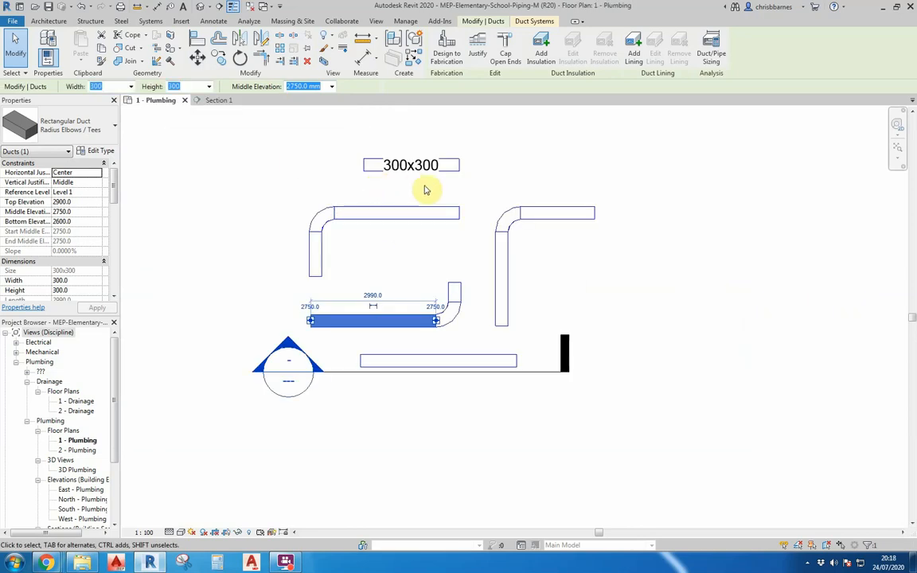
pyautogui.press('Escape')
pyautogui.click(435, 209)
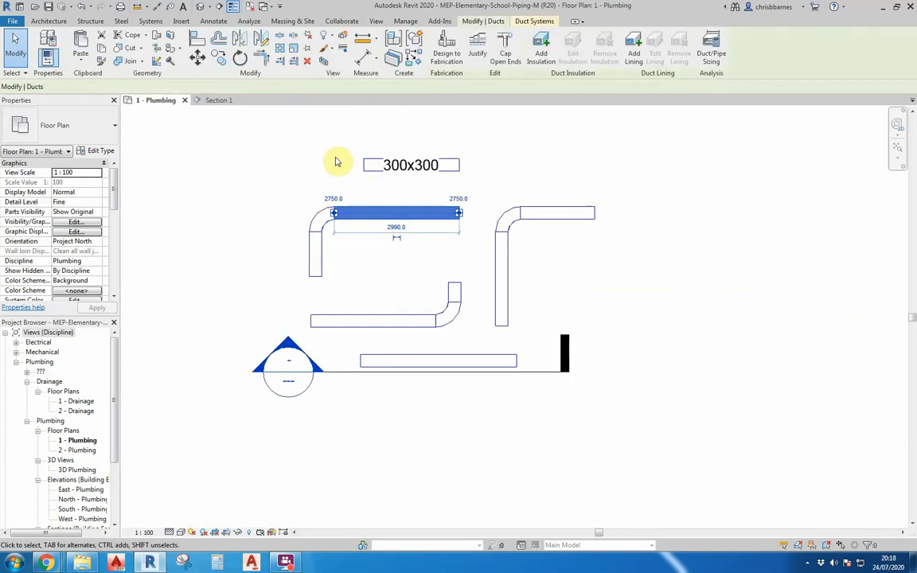
pyautogui.click(409, 360)
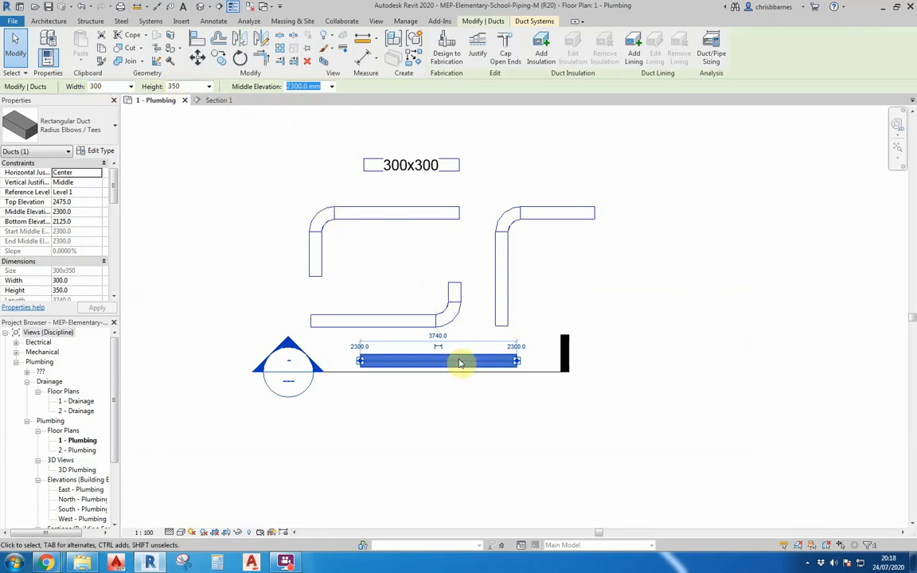
pyautogui.click(459, 393)
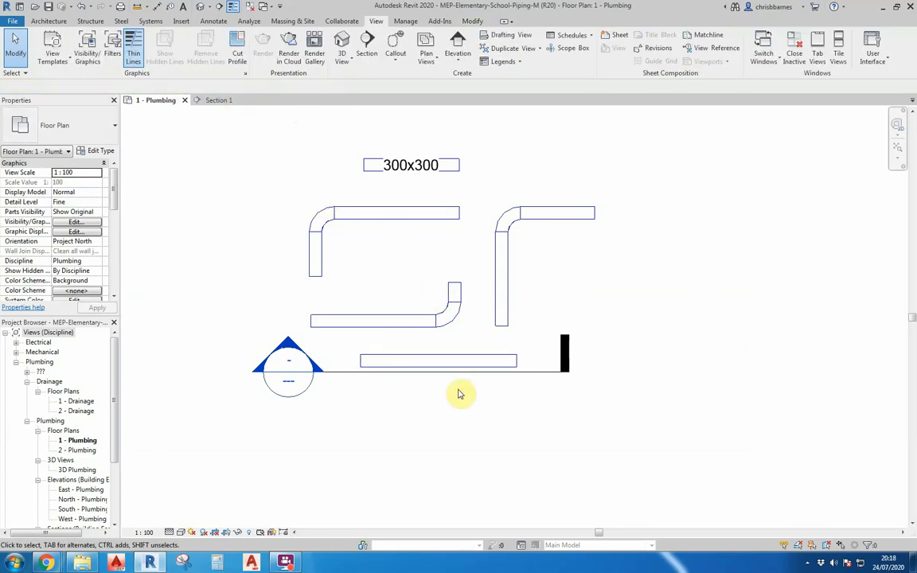
# Step: Check the length of the left run's short vertical leg and review the length and angular increments in the Snaps settings
pyautogui.click(322, 277)
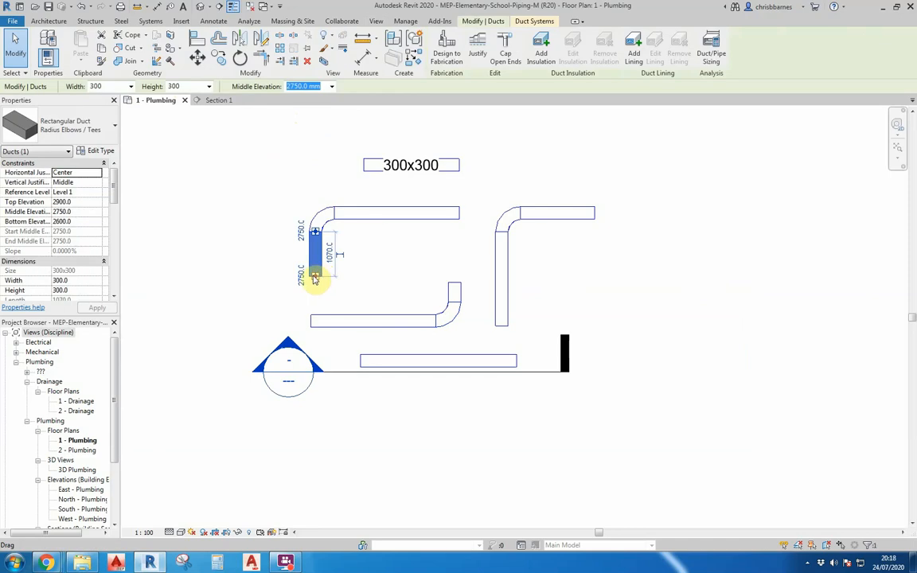
pyautogui.scroll(2, 319, 277)
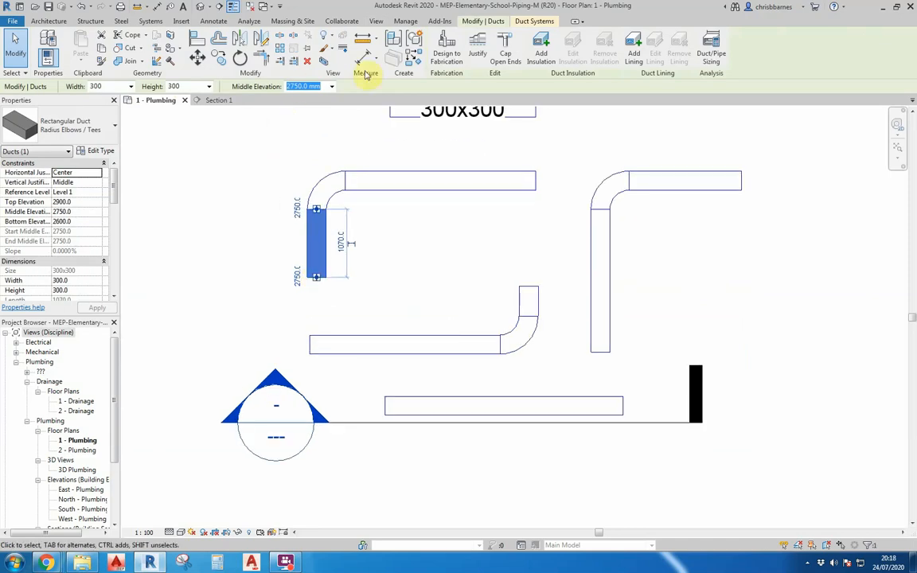
pyautogui.click(392, 22)
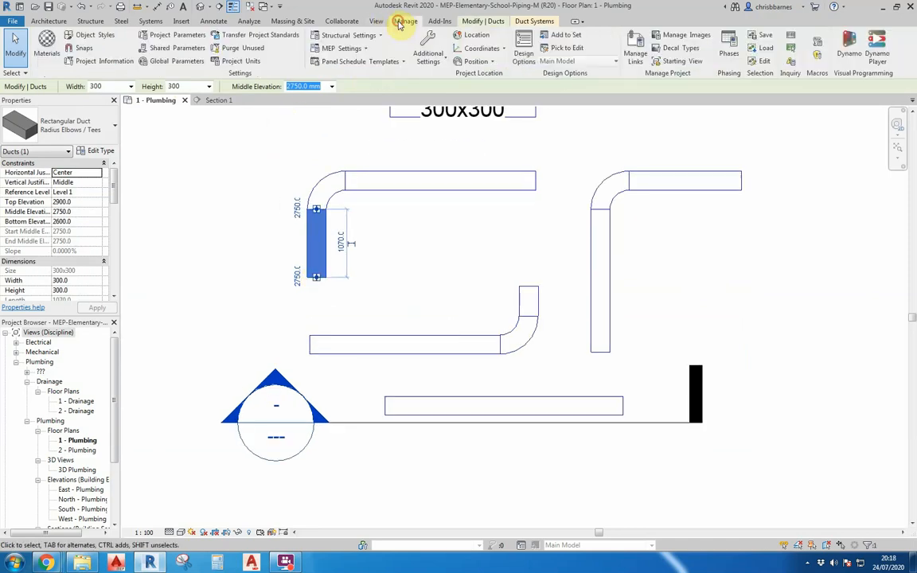
pyautogui.click(83, 50)
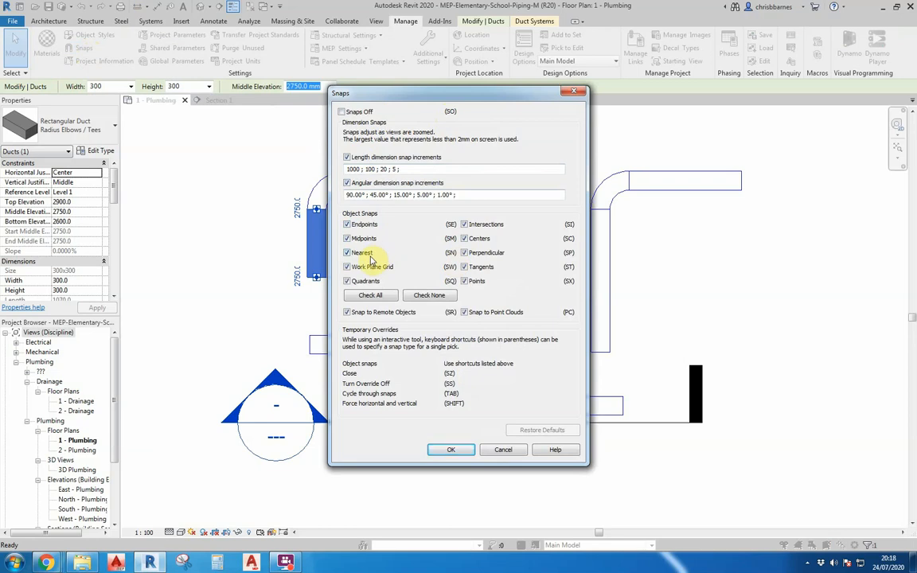
pyautogui.click(513, 452)
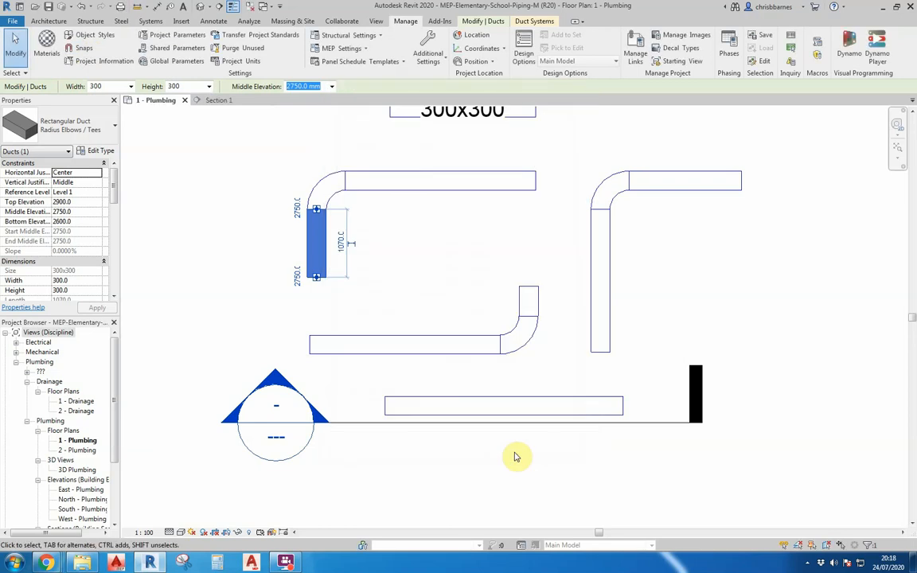